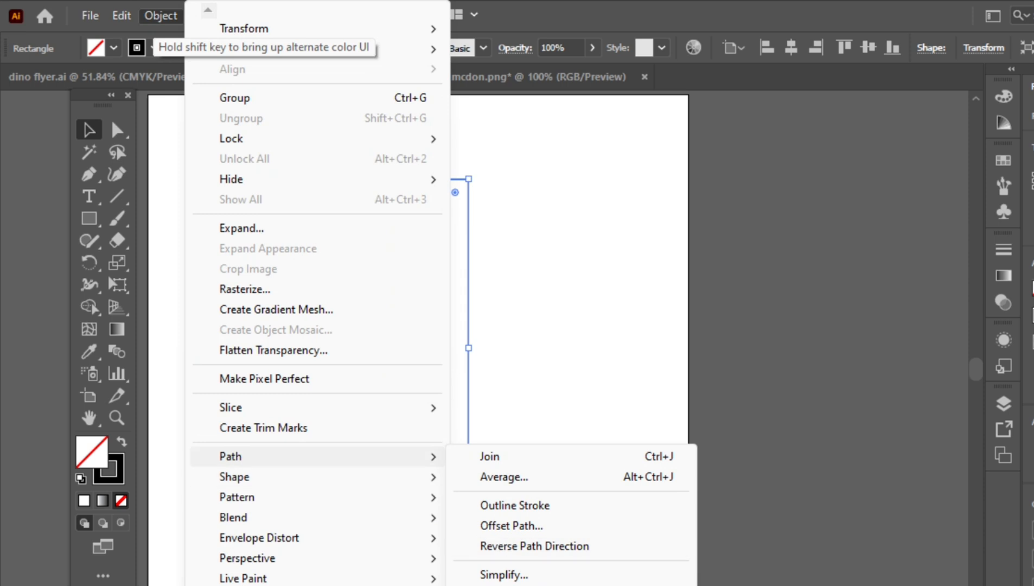
# Step: Split the rectangle into a grid of 27 rows and 16 columns with previewing enabled, and deselect it
pyautogui.click(511, 525)
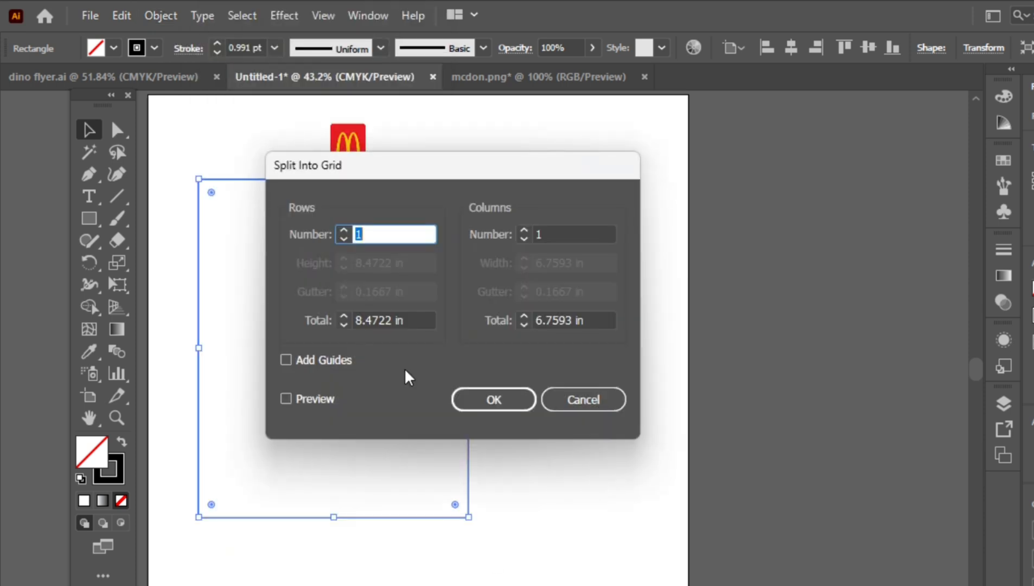
pyautogui.click(286, 399)
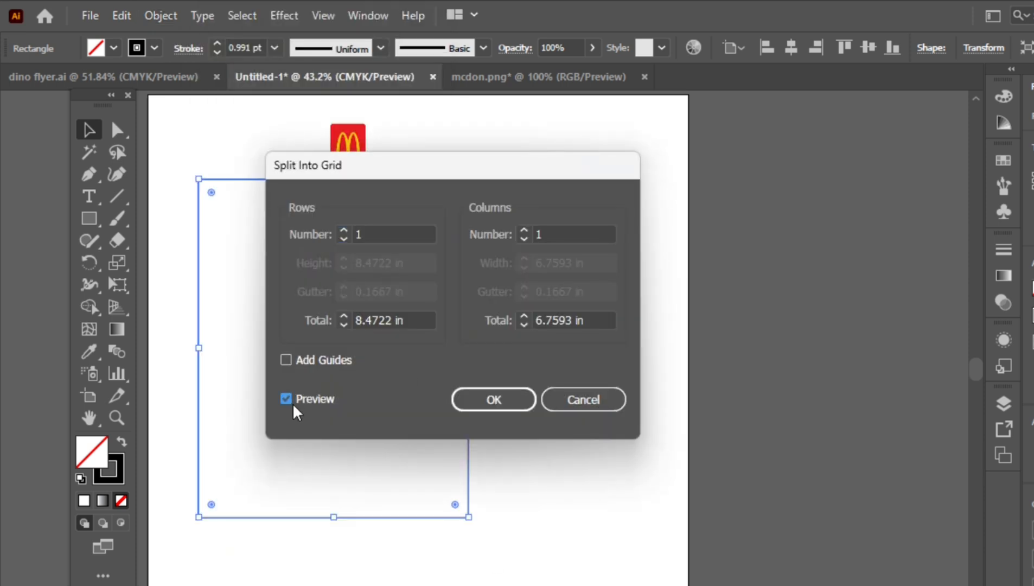
pyautogui.click(360, 235)
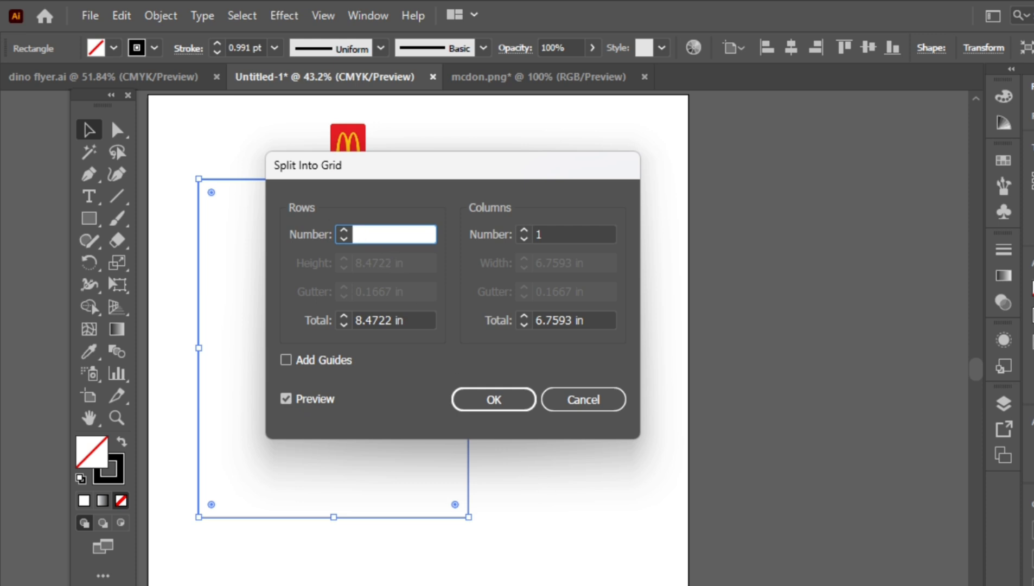
pyautogui.write('2')
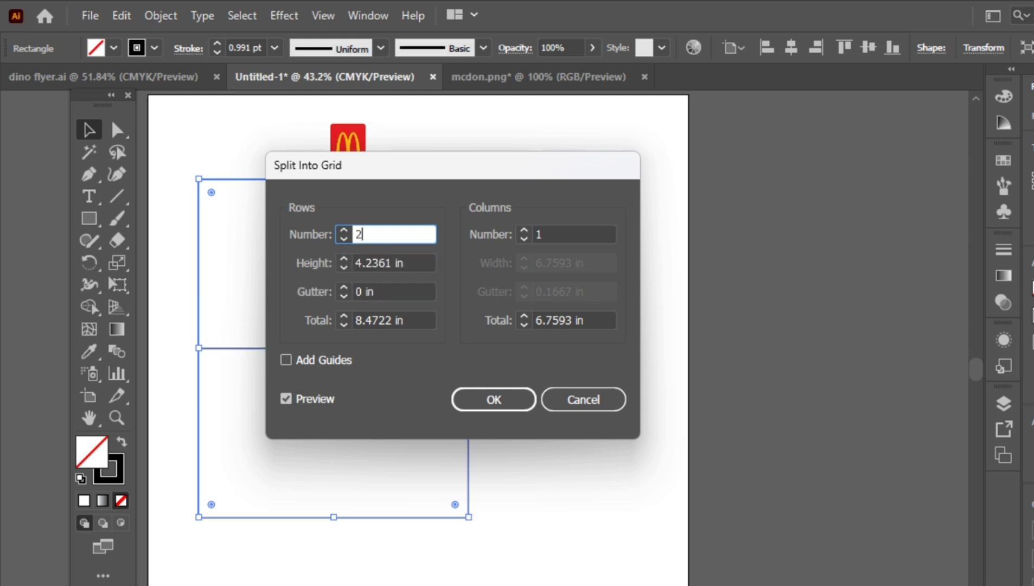
pyautogui.write('7')
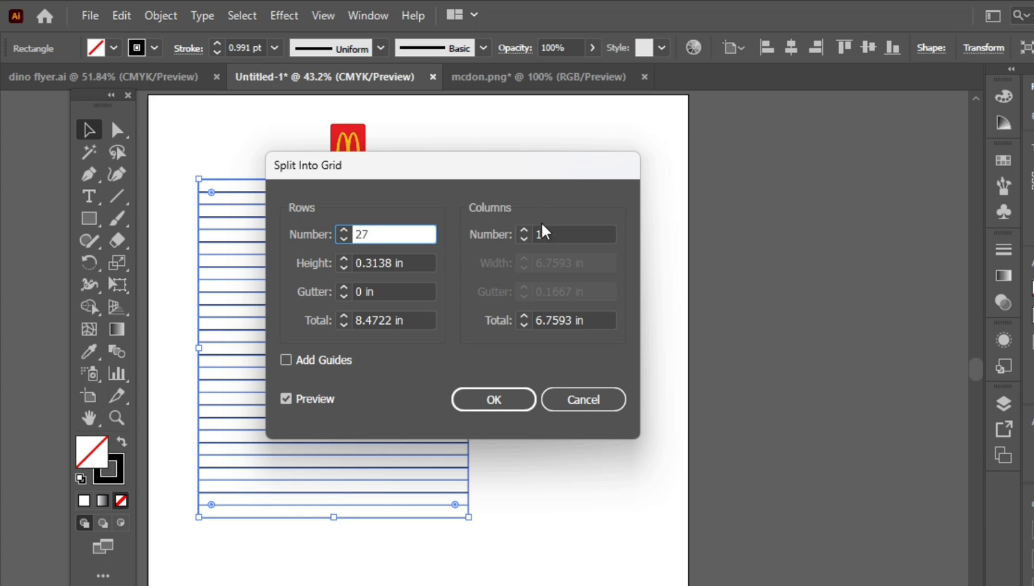
pyautogui.click(546, 234)
pyautogui.write('6')
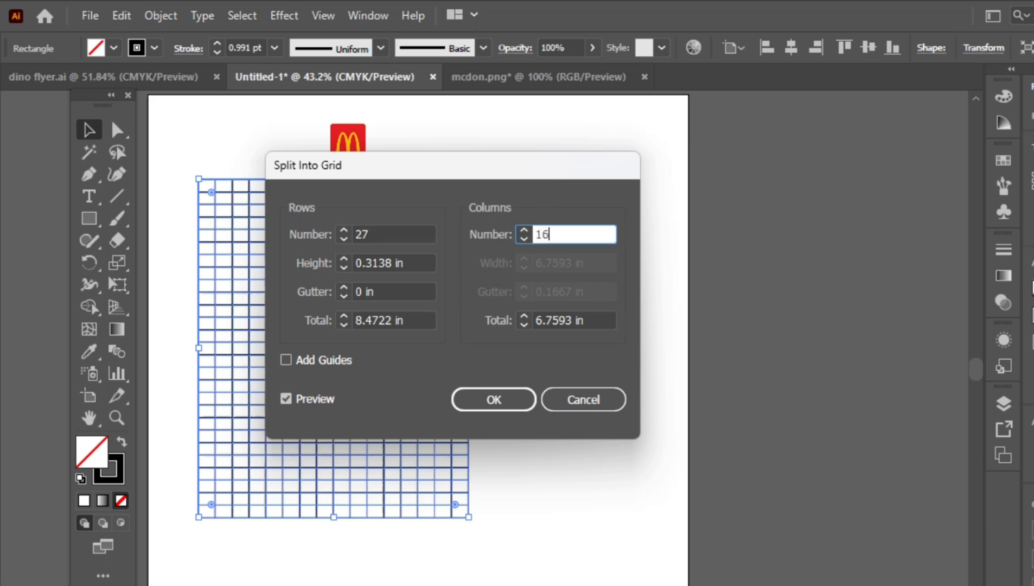
pyautogui.click(505, 402)
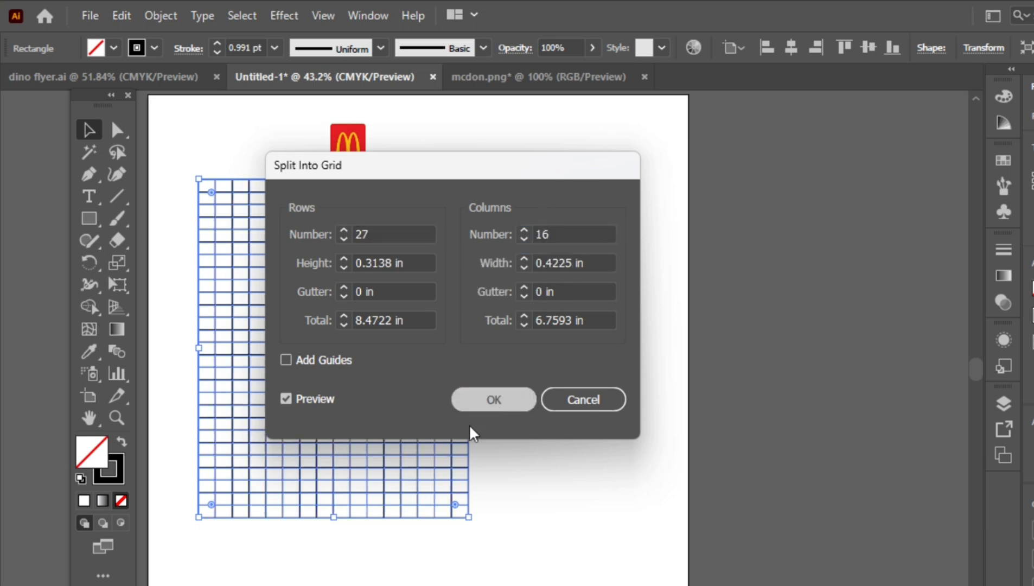
pyautogui.click(307, 568)
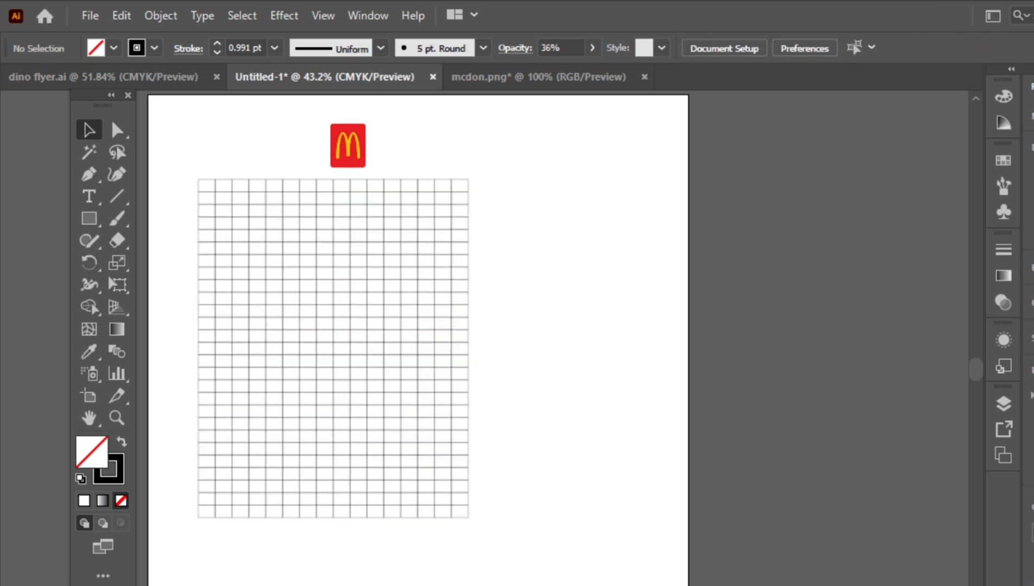
# Step: Draw a full-height ellipse on the grid and resize it to span the eight leftmost columns
pyautogui.click(93, 219)
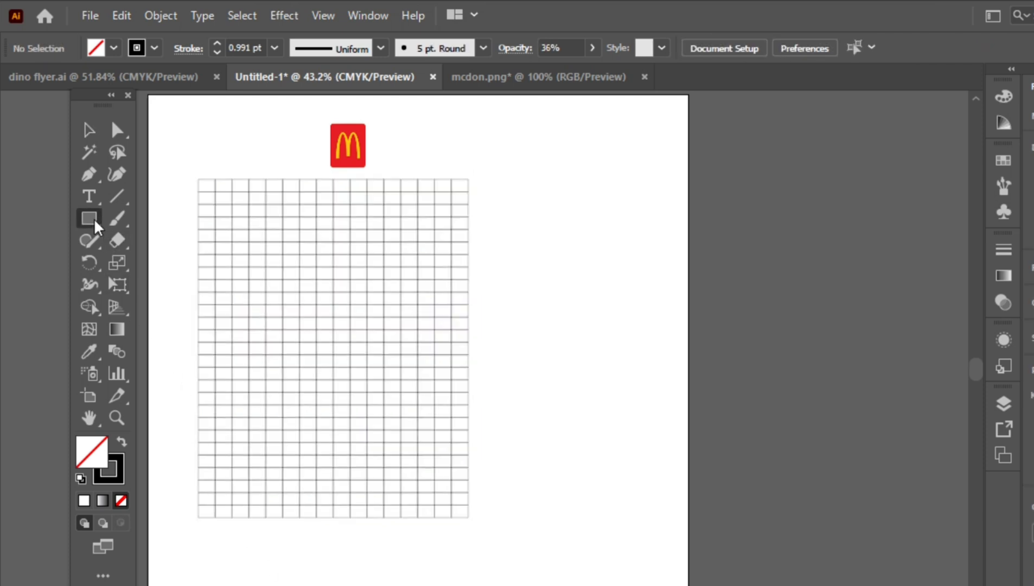
pyautogui.moveTo(94, 219); pyautogui.dragTo(135, 263)
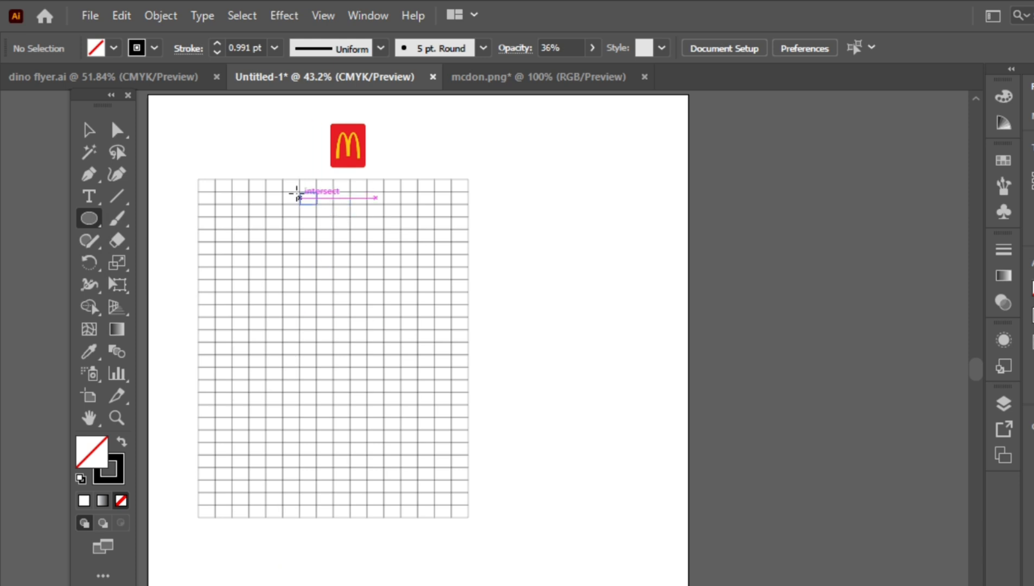
pyautogui.moveTo(283, 179); pyautogui.dragTo(367, 517)
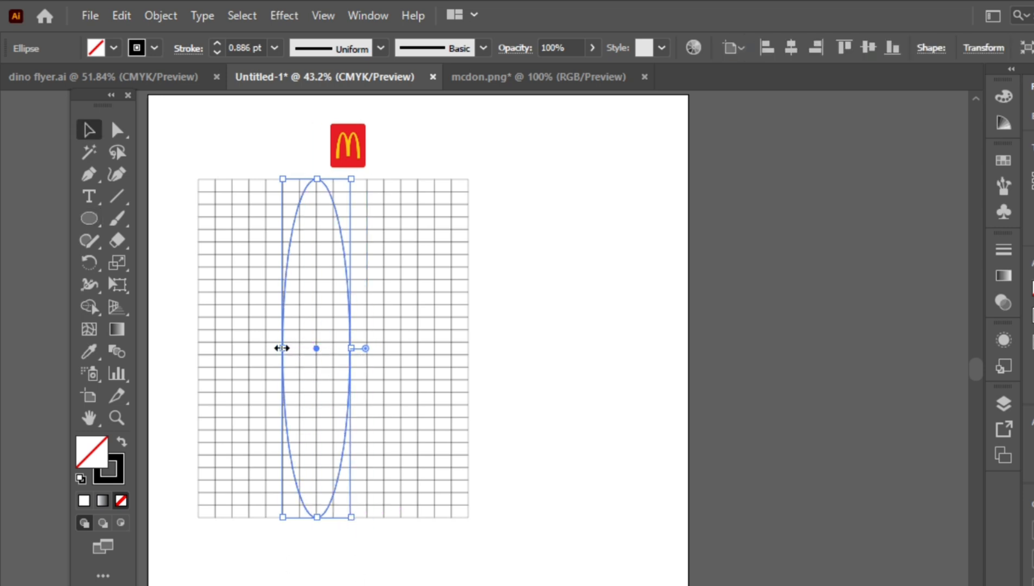
pyautogui.moveTo(251, 352); pyautogui.dragTo(208, 357)
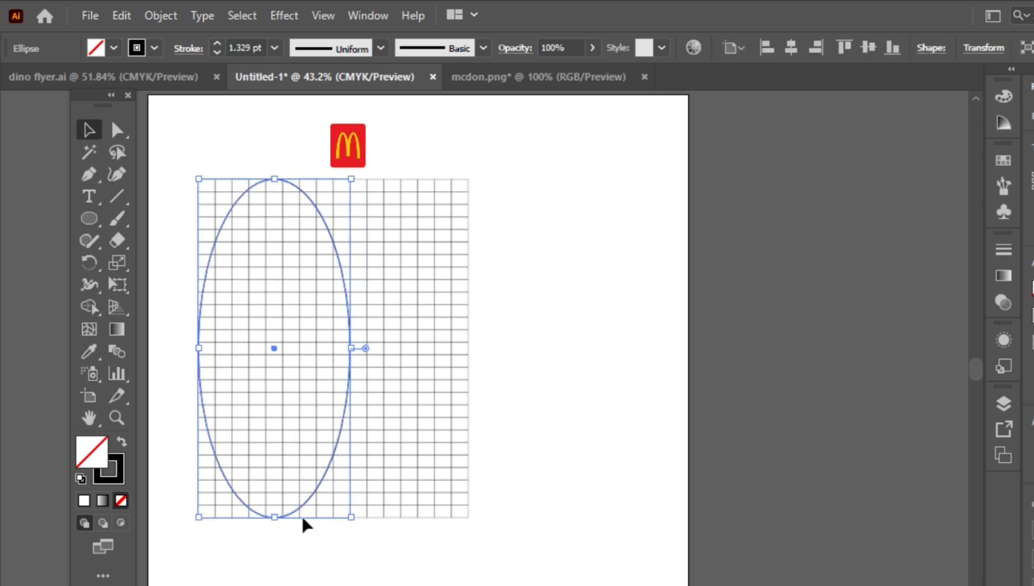
pyautogui.moveTo(351, 348); pyautogui.dragTo(334, 352)
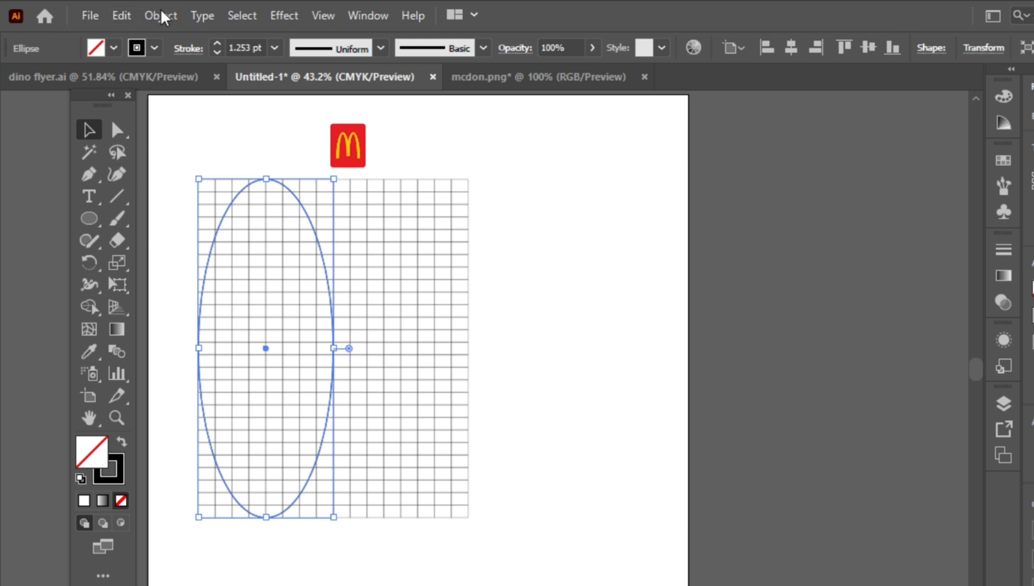
# Step: Paste a copy of the ellipse in front and shrink it to four columns wide, one grid row inside the outer ellipse at both ends
pyautogui.click(123, 17)
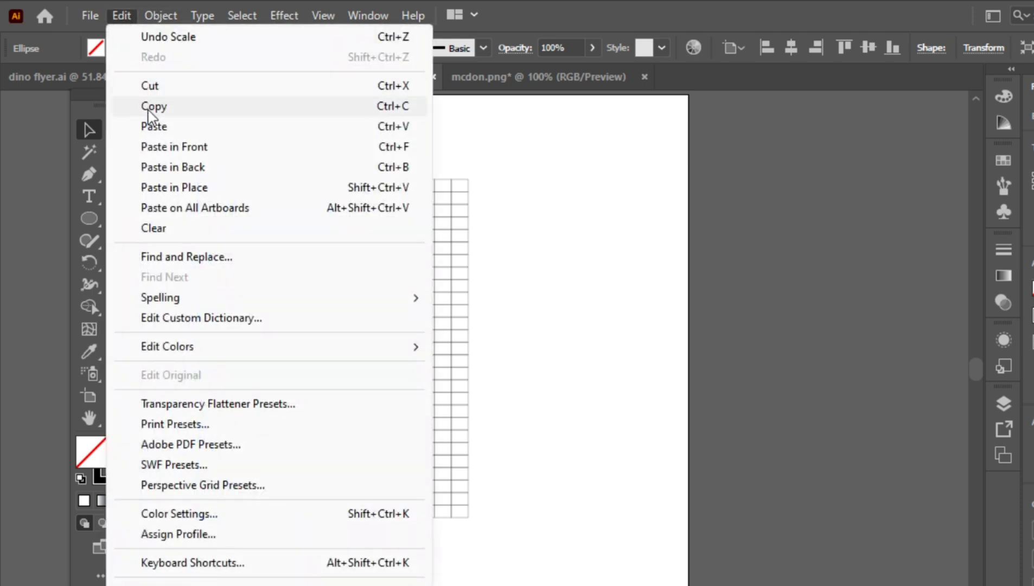
pyautogui.click(121, 104)
pyautogui.click(121, 15)
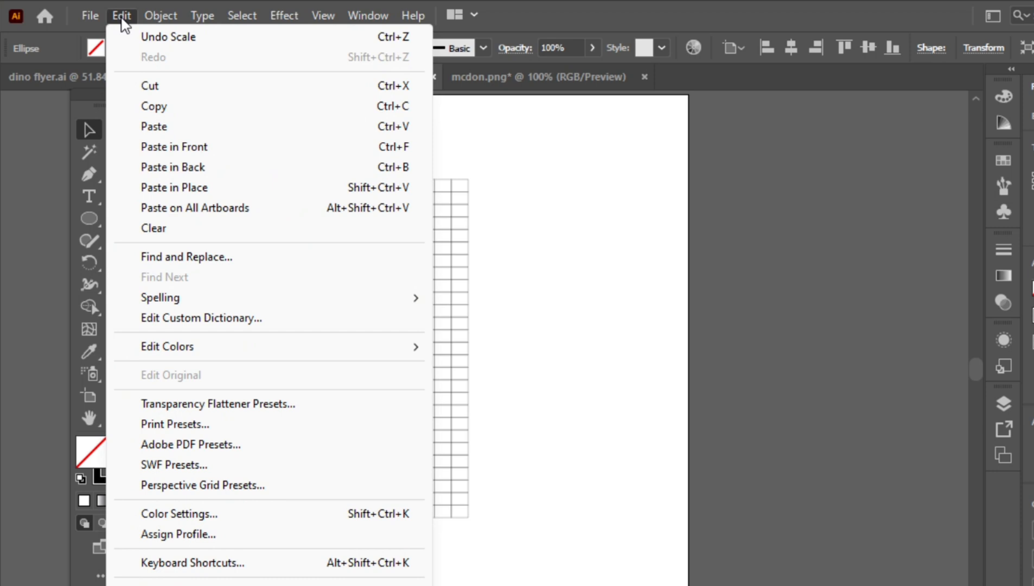
pyautogui.click(153, 152)
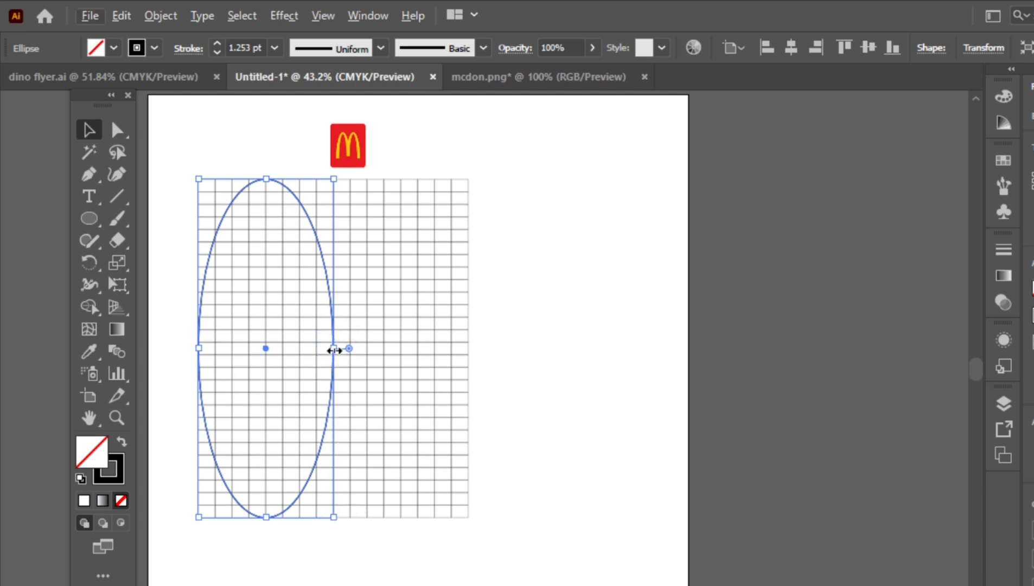
pyautogui.moveTo(334, 348); pyautogui.dragTo(318, 348)
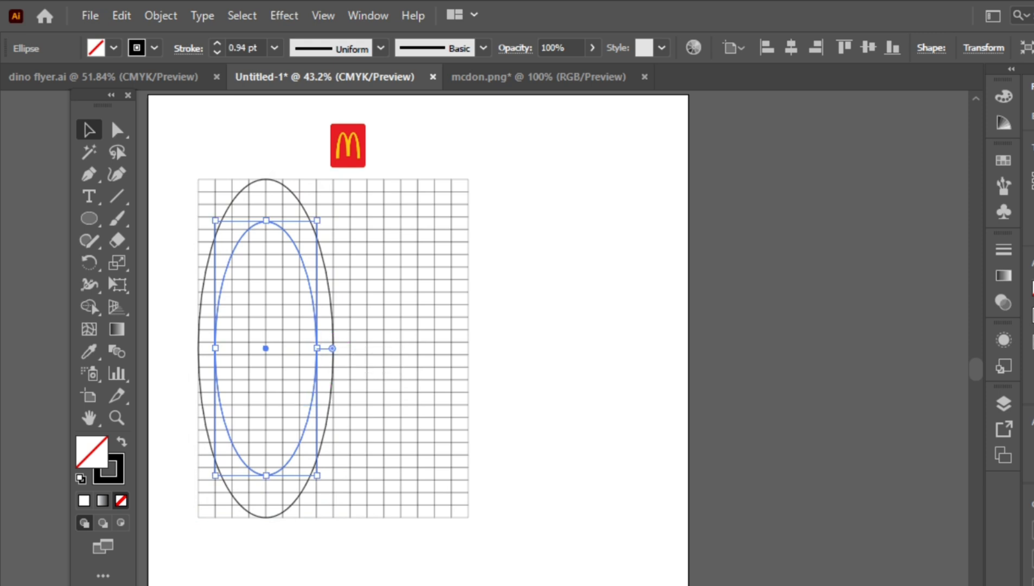
pyautogui.moveTo(266, 475); pyautogui.dragTo(266, 492)
pyautogui.moveTo(267, 219); pyautogui.dragTo(267, 191)
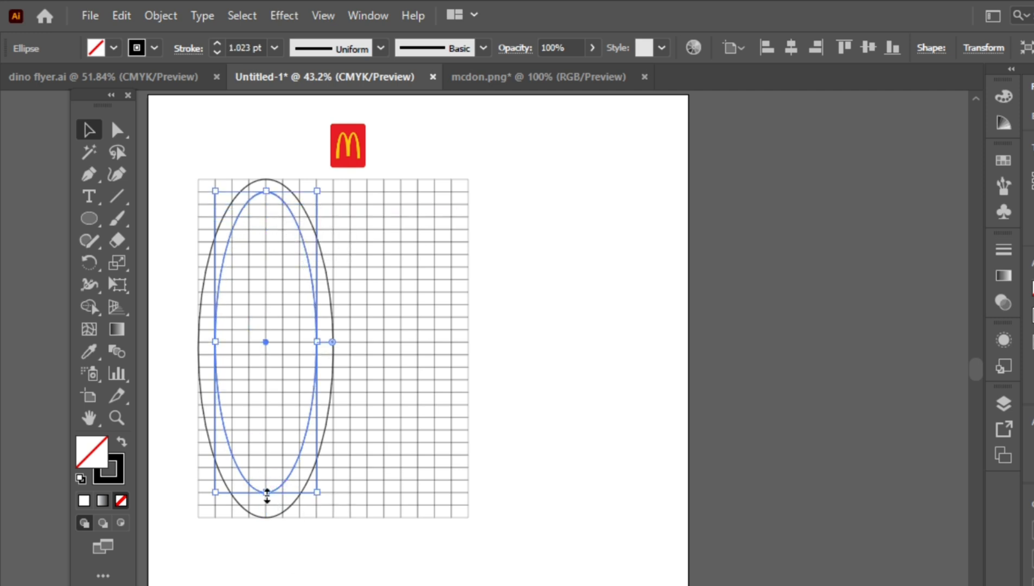
pyautogui.moveTo(266, 493); pyautogui.dragTo(267, 505)
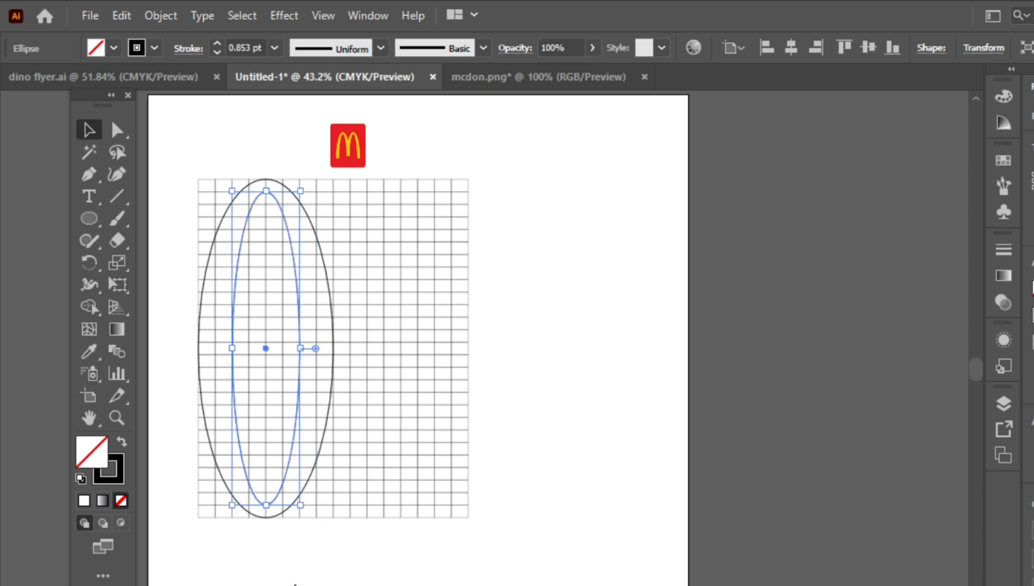
# Step: Duplicate both nested ellipses in front and shift the copy right so the outer ellipses overlap by two grid columns
pyautogui.click(207, 449)
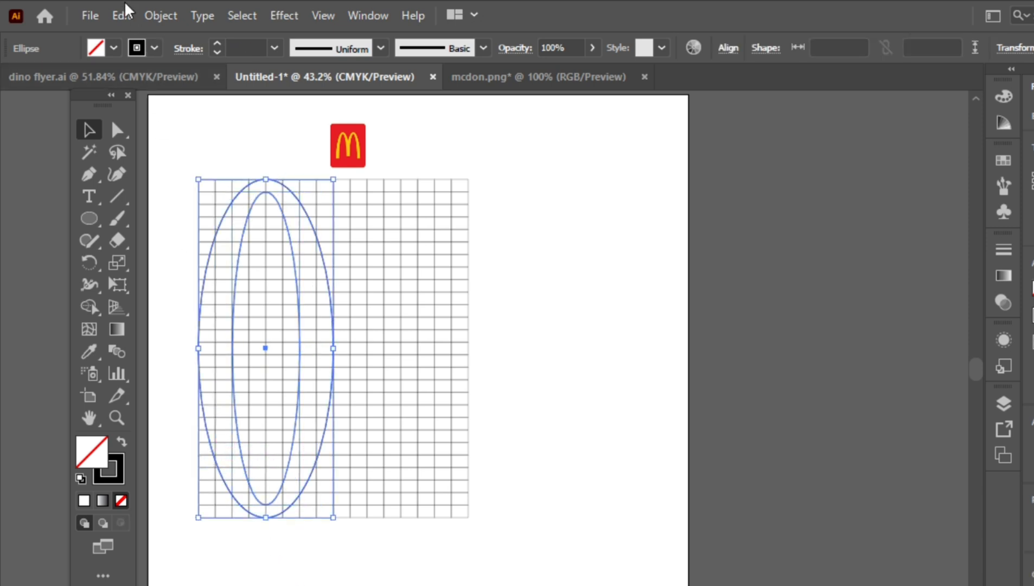
pyautogui.click(122, 15)
pyautogui.click(155, 106)
pyautogui.click(122, 16)
pyautogui.click(166, 146)
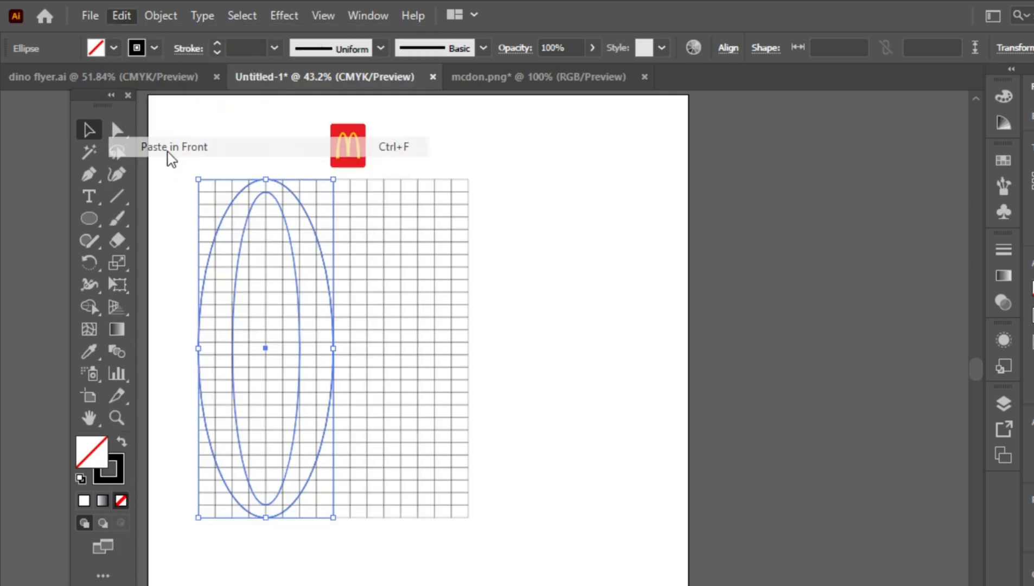
pyautogui.moveTo(267, 353); pyautogui.dragTo(400, 348)
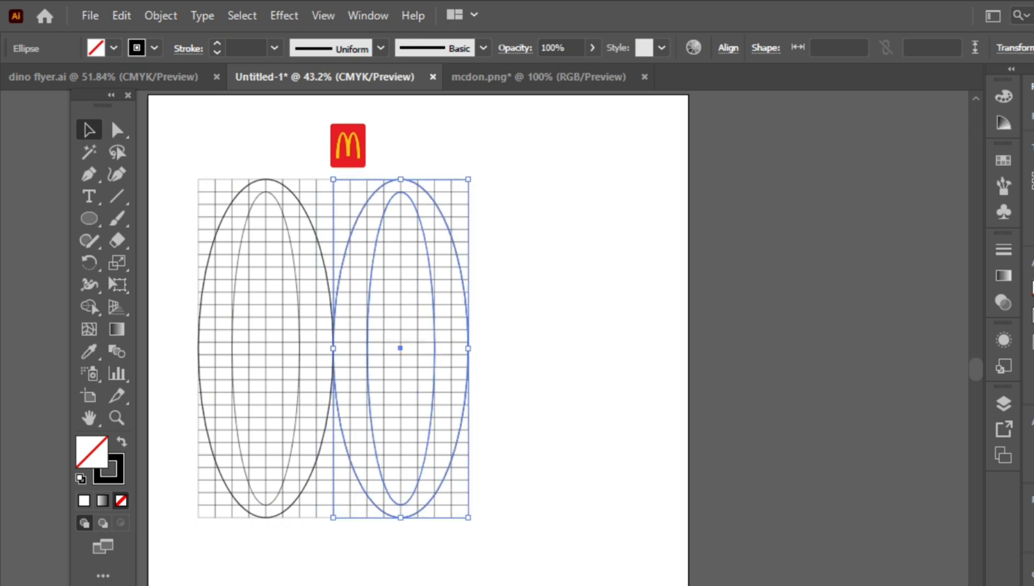
pyautogui.click(412, 546)
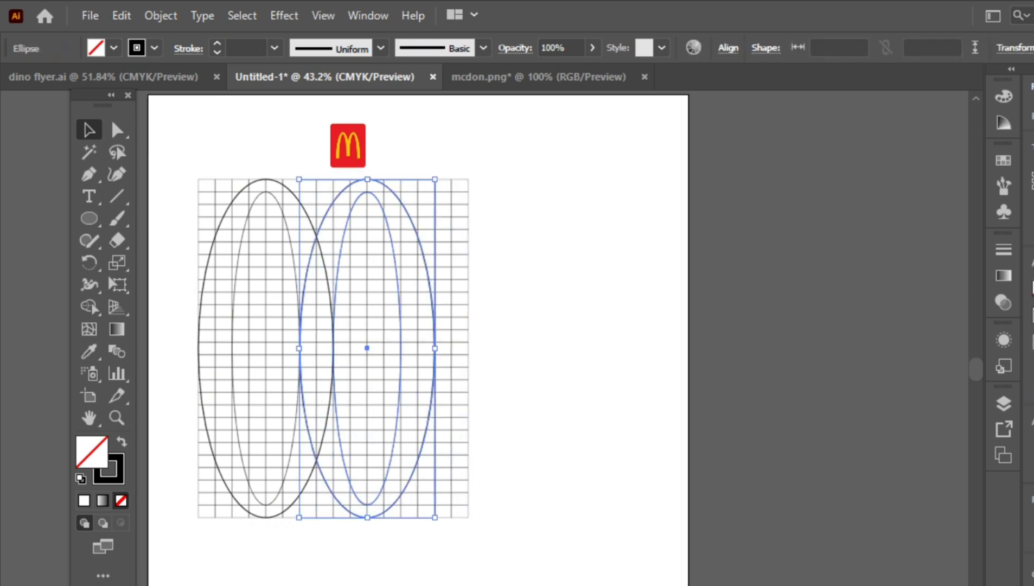
pyautogui.click(89, 152)
pyautogui.click(322, 193)
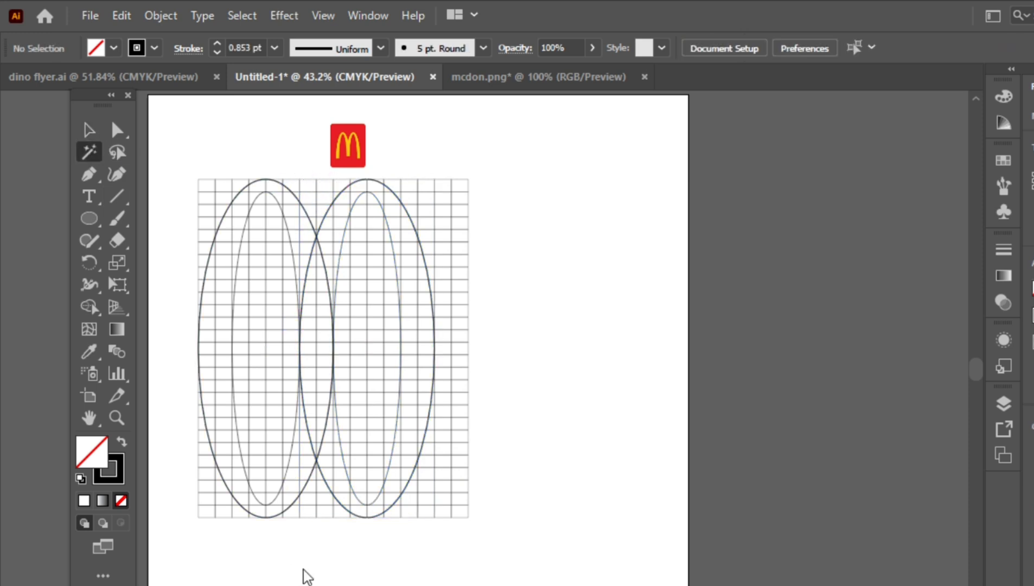
pyautogui.press('v')
# Step: Draw a horizontal line across the middle of the ellipses and place a duplicate of it one grid row lower
pyautogui.click(116, 197)
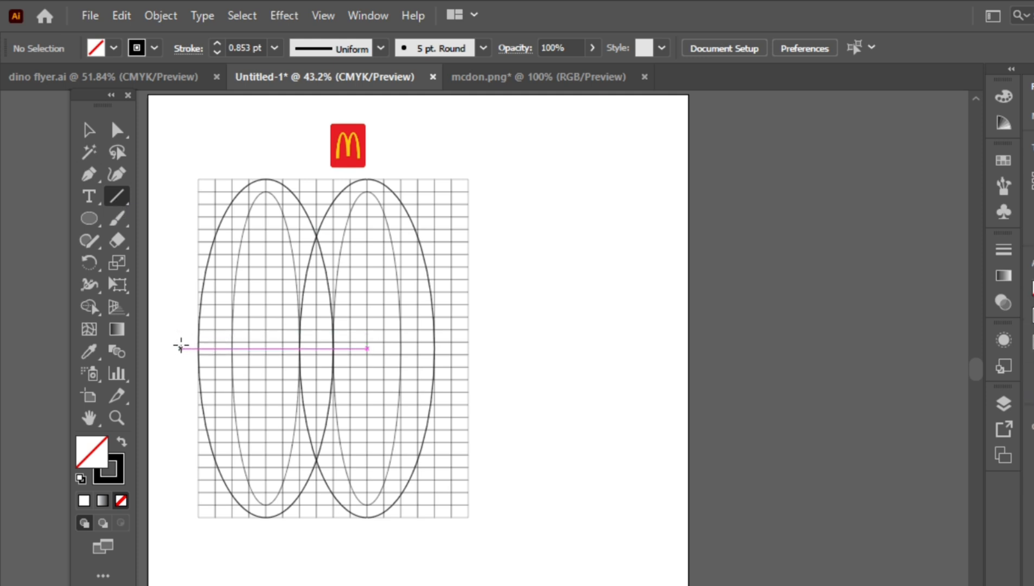
pyautogui.moveTo(179, 341); pyautogui.dragTo(475, 341)
pyautogui.click(121, 15)
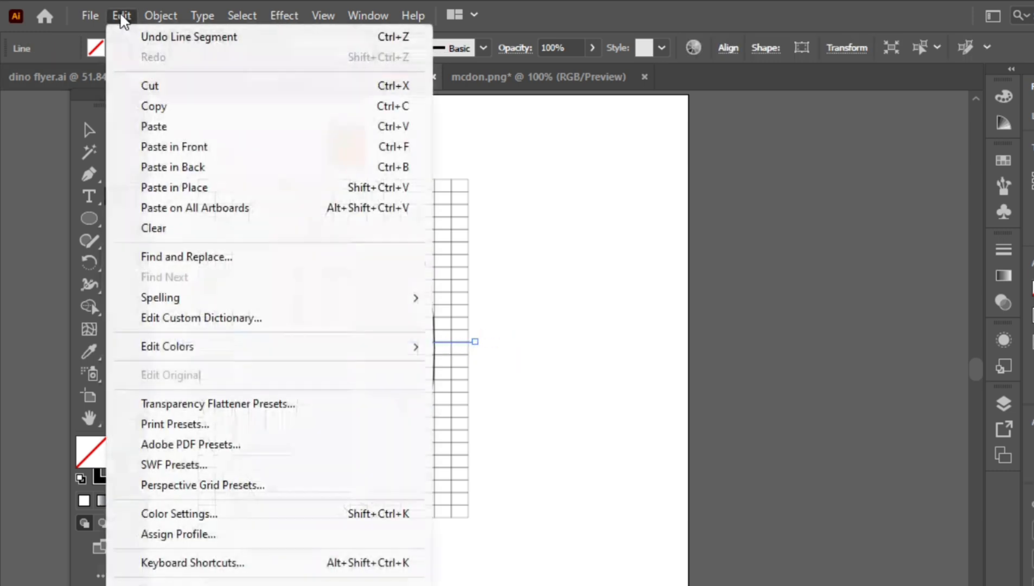
pyautogui.click(142, 108)
pyautogui.click(120, 16)
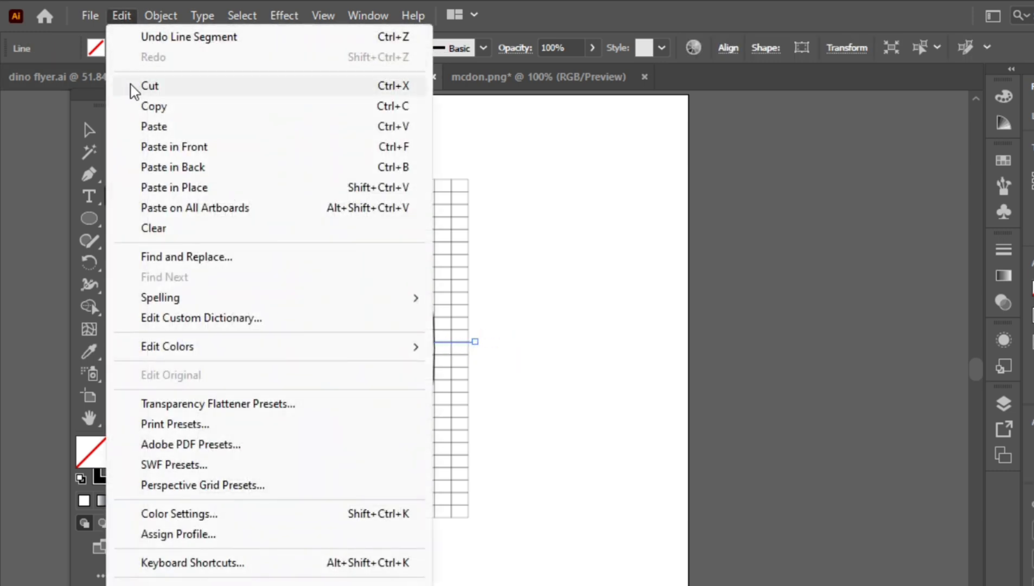
pyautogui.click(140, 147)
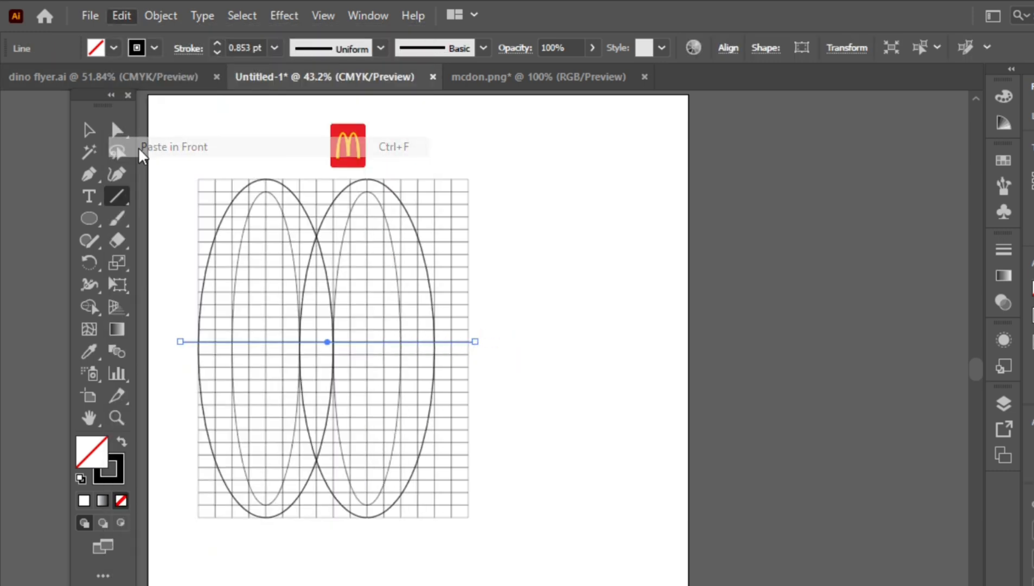
pyautogui.click(83, 124)
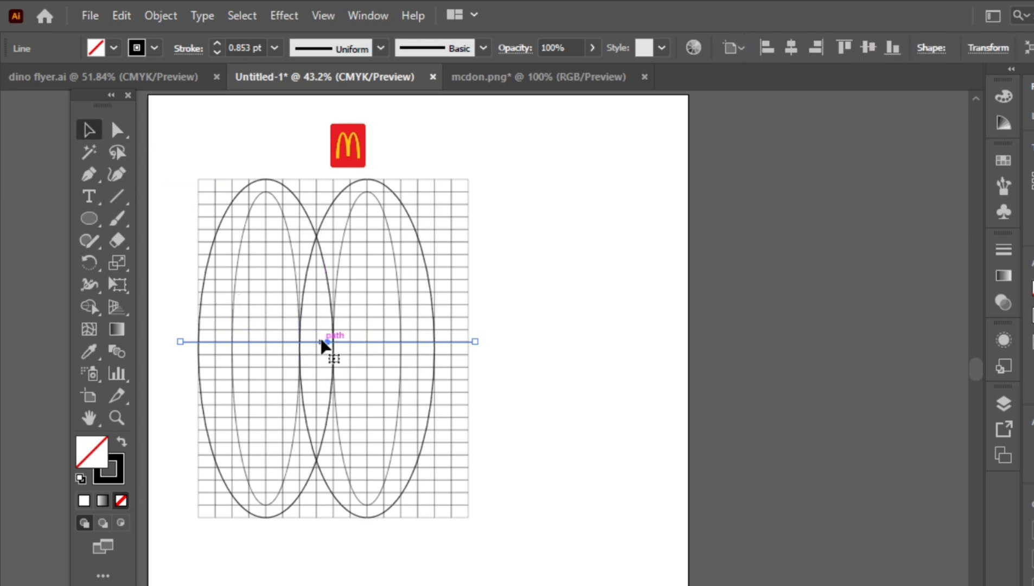
pyautogui.moveTo(326, 342); pyautogui.dragTo(326, 355)
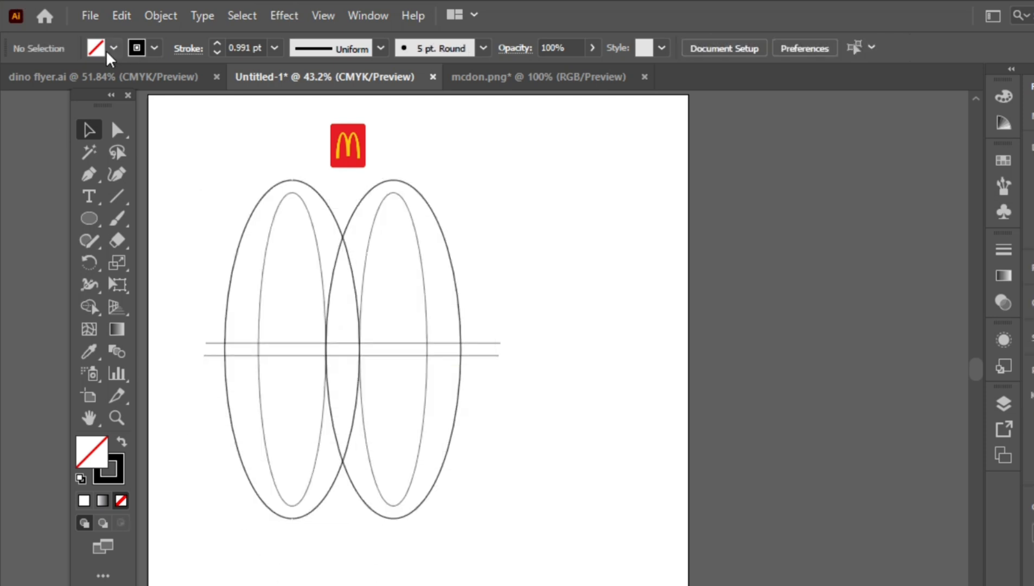
# Step: Select all the ellipses and both horizontal lines and fill them with yellow
pyautogui.click(107, 51)
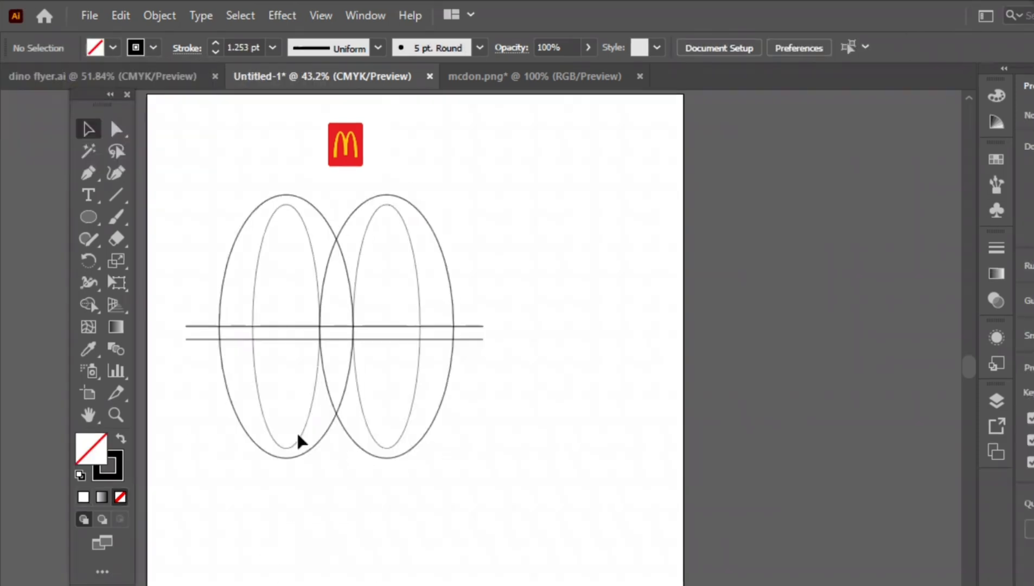
pyautogui.moveTo(221, 231); pyautogui.dragTo(485, 452)
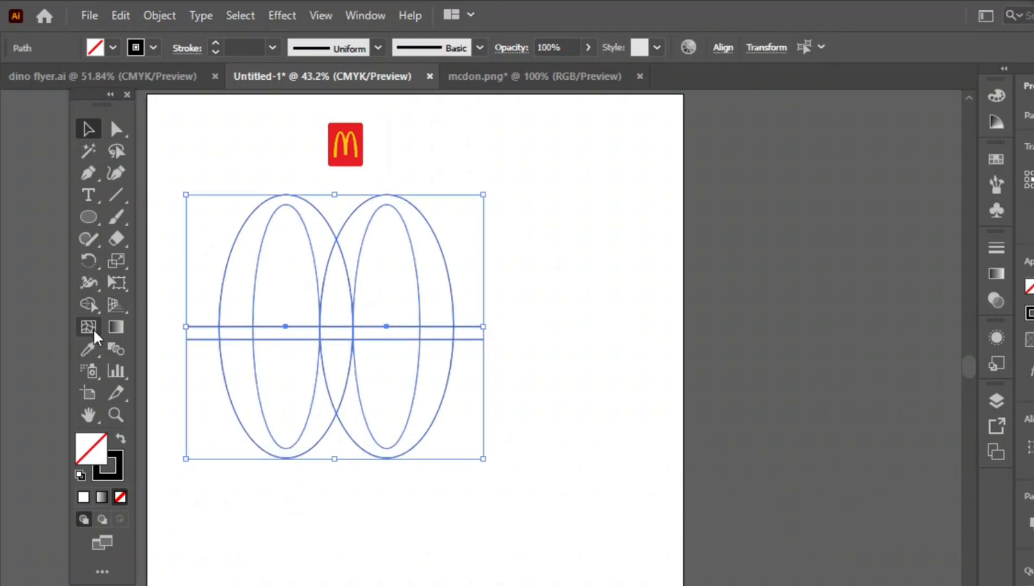
pyautogui.click(112, 47)
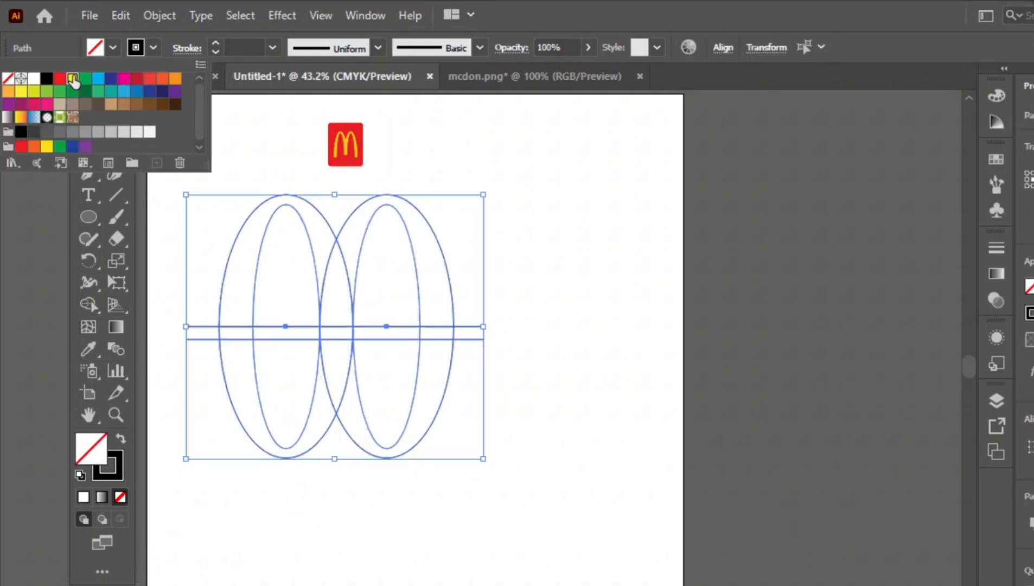
pyautogui.click(74, 80)
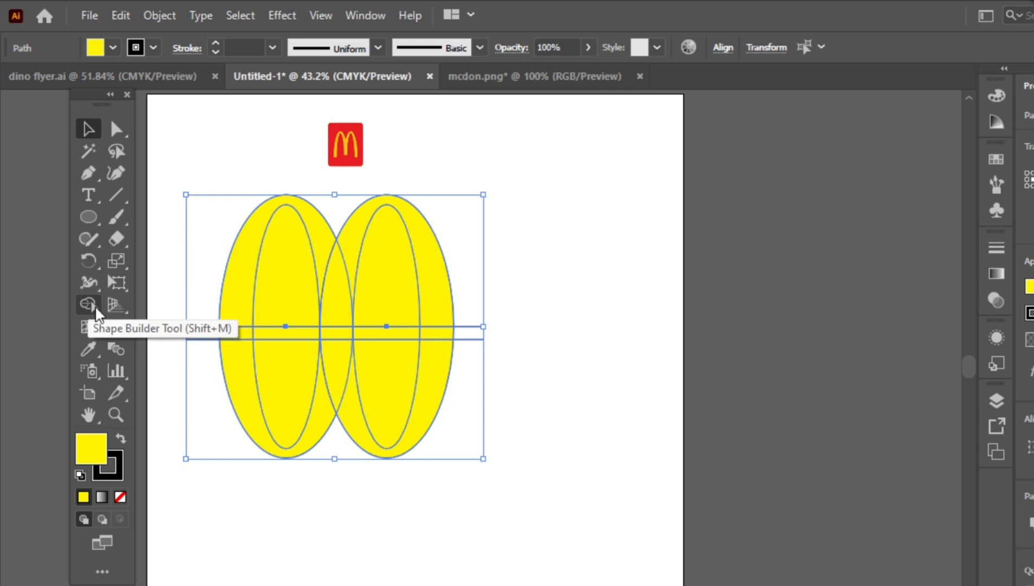
# Step: Merge the upper bands between the outer and inner ellipses into one M shape with the Shape Builder tool, leaving the middle leg shorter
pyautogui.moveTo(236, 329); pyautogui.dragTo(244, 253)
pyautogui.click(89, 304)
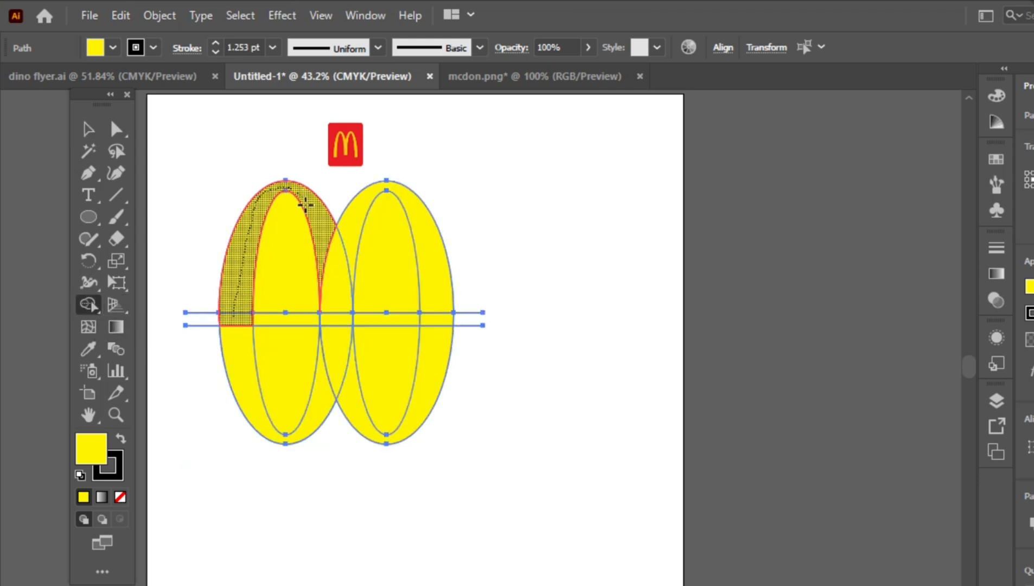
pyautogui.moveTo(305, 204)
pyautogui.mouseDown()
pyautogui.moveTo(332, 294)
pyautogui.moveTo(365, 192)
pyautogui.mouseUp()
pyautogui.moveTo(413, 217); pyautogui.dragTo(419, 234)
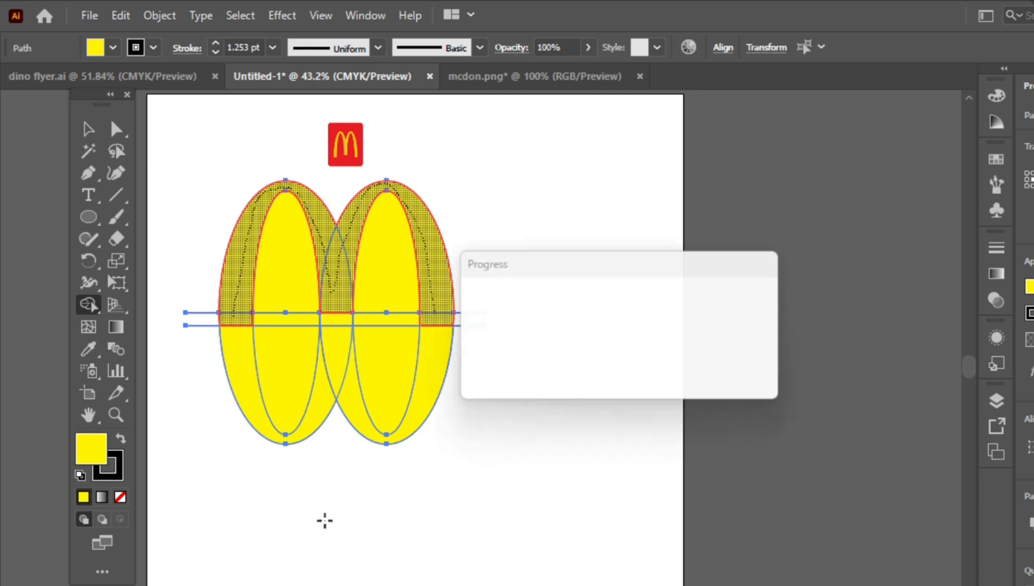
# Step: Remove the inner ellipse areas, the lower halves and the protruding line ends with the Shape Builder tool, leaving only the M
pyautogui.moveTo(201, 293); pyautogui.dragTo(201, 384)
pyautogui.moveTo(285, 261); pyautogui.dragTo(286, 380)
pyautogui.moveTo(387, 261); pyautogui.dragTo(386, 375)
pyautogui.moveTo(471, 296); pyautogui.dragTo(470, 376)
pyautogui.moveTo(470, 376); pyautogui.dragTo(228, 376)
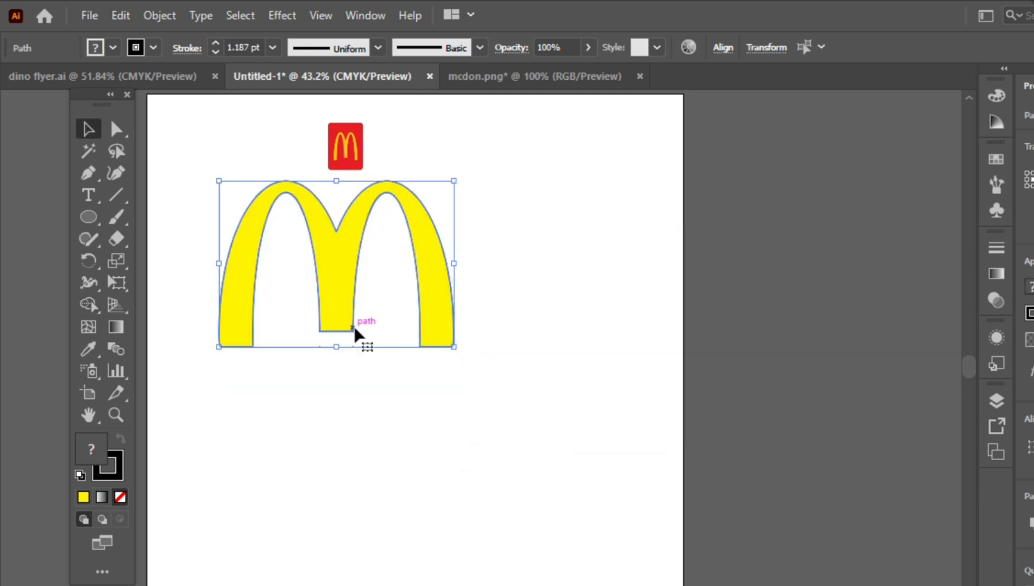
# Step: Stretch the yellow M taller and slightly wider and position it below the reference logo
pyautogui.moveTo(454, 346); pyautogui.dragTo(471, 384)
pyautogui.moveTo(450, 304); pyautogui.dragTo(459, 363)
pyautogui.click(532, 360)
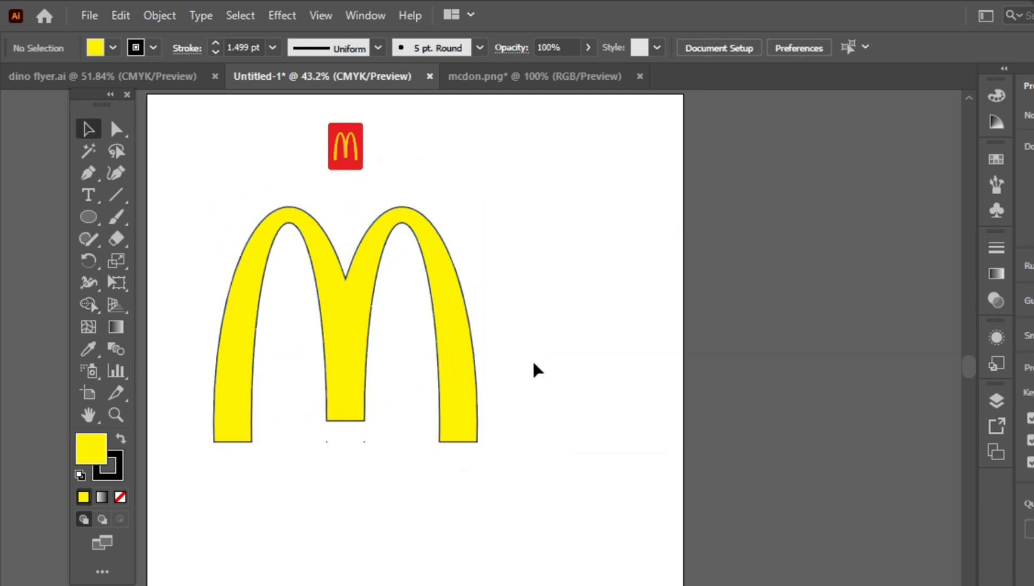
pyautogui.moveTo(336, 301); pyautogui.dragTo(344, 301)
pyautogui.click(359, 540)
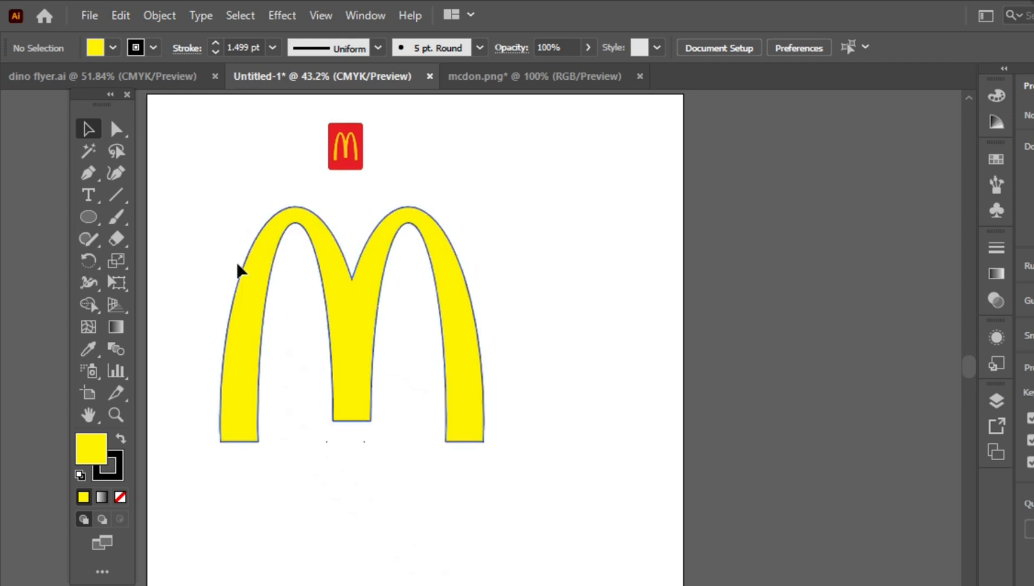
# Step: Draw a rectangle covering the whole M and fill it with the red sampled from the reference logo using the Eyedropper
pyautogui.moveTo(90, 213); pyautogui.dragTo(134, 215)
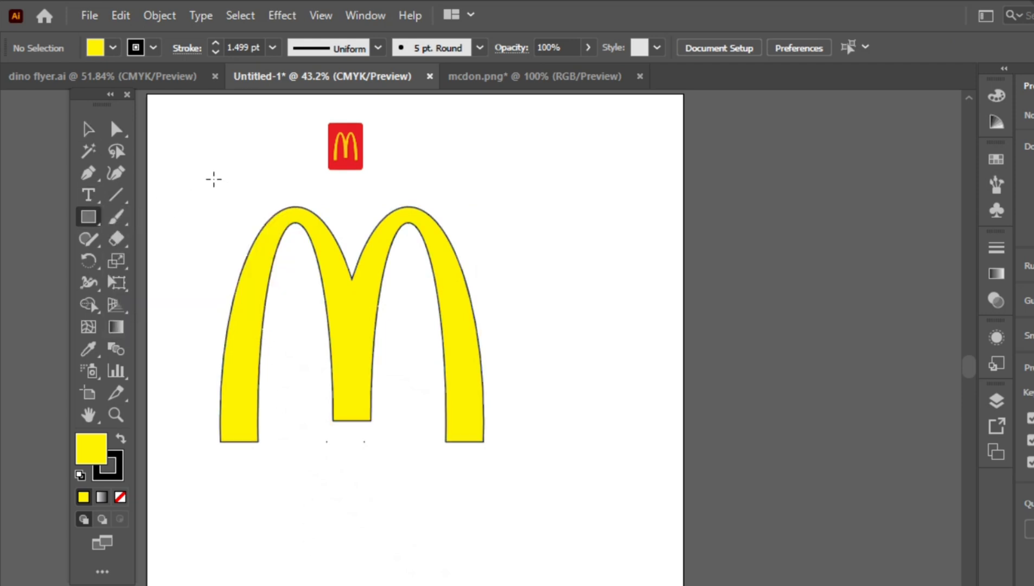
pyautogui.moveTo(213, 179); pyautogui.dragTo(537, 472)
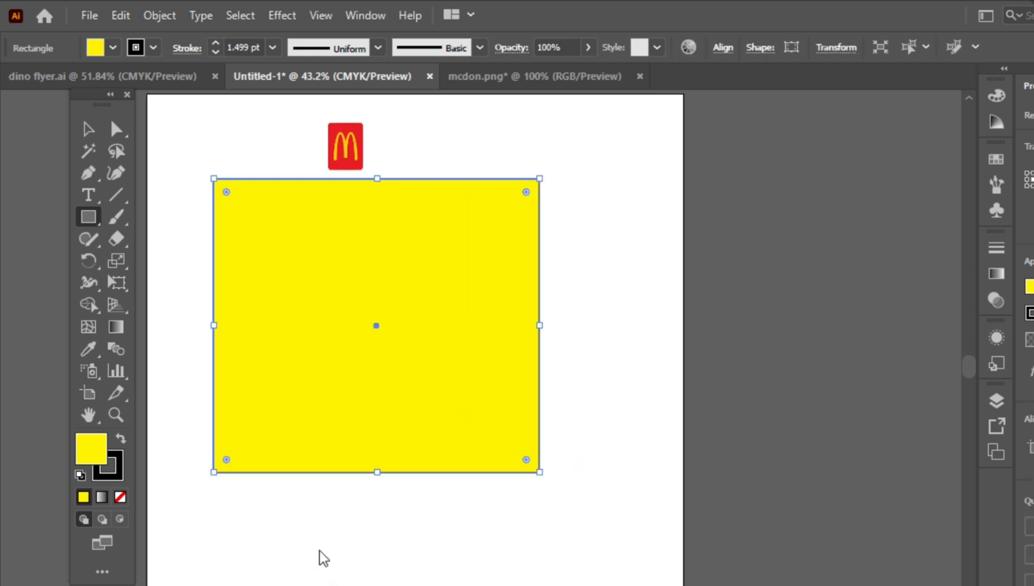
pyautogui.click(87, 349)
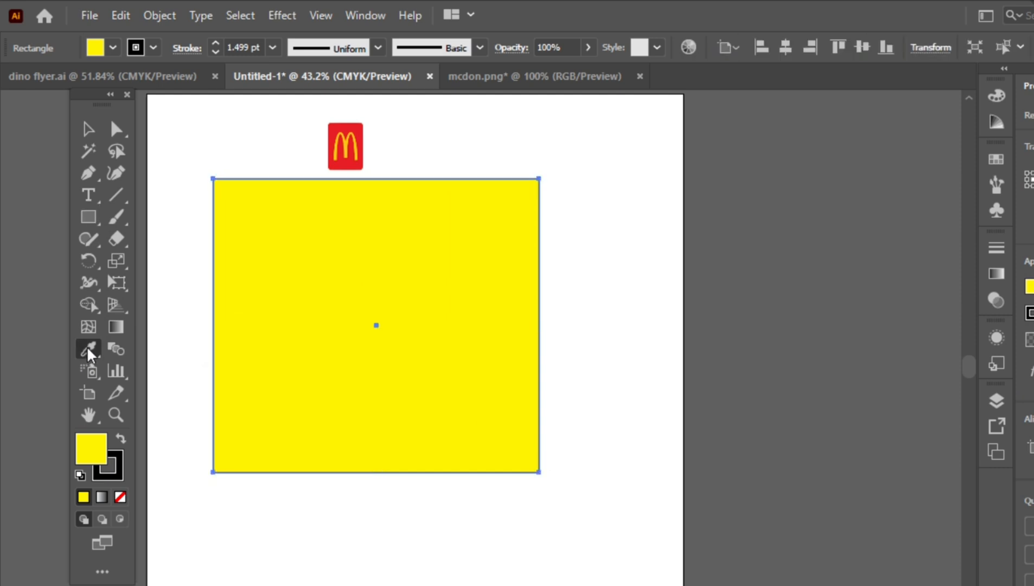
pyautogui.click(352, 126)
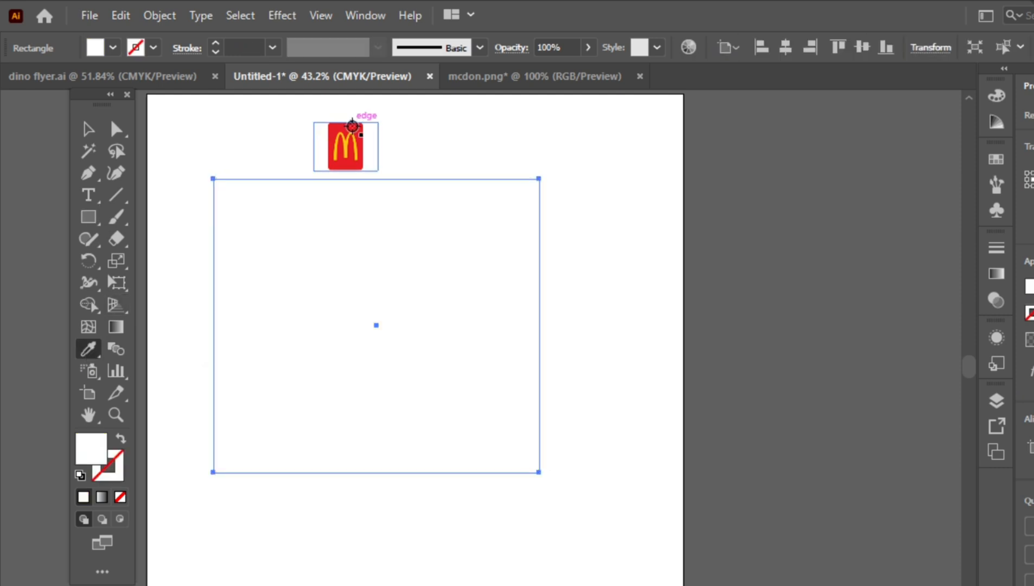
pyautogui.click(358, 128)
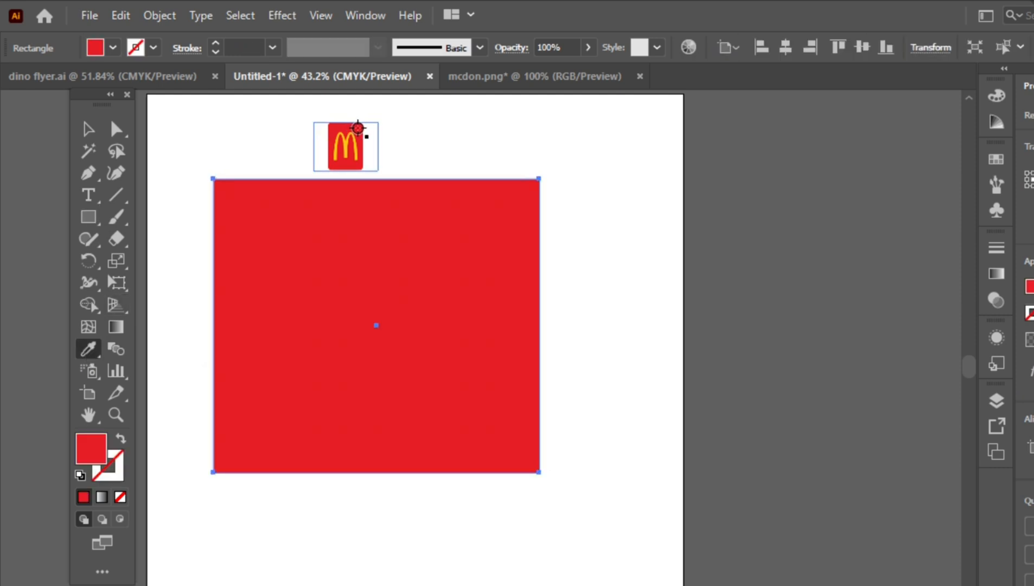
# Step: Send the red rectangle behind the yellow arches and center the arches on it
pyautogui.rightClick(341, 423)
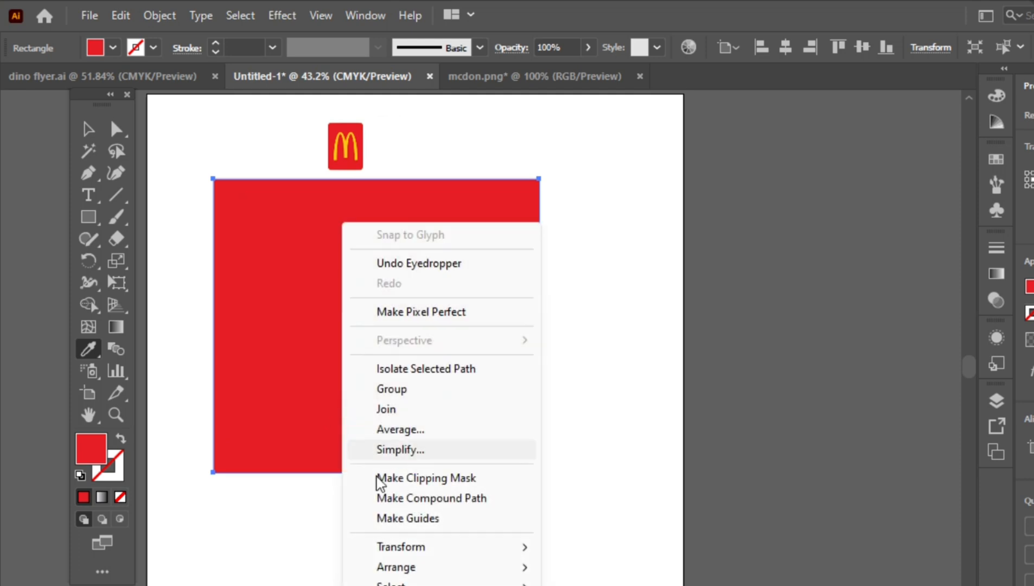
pyautogui.click(600, 585)
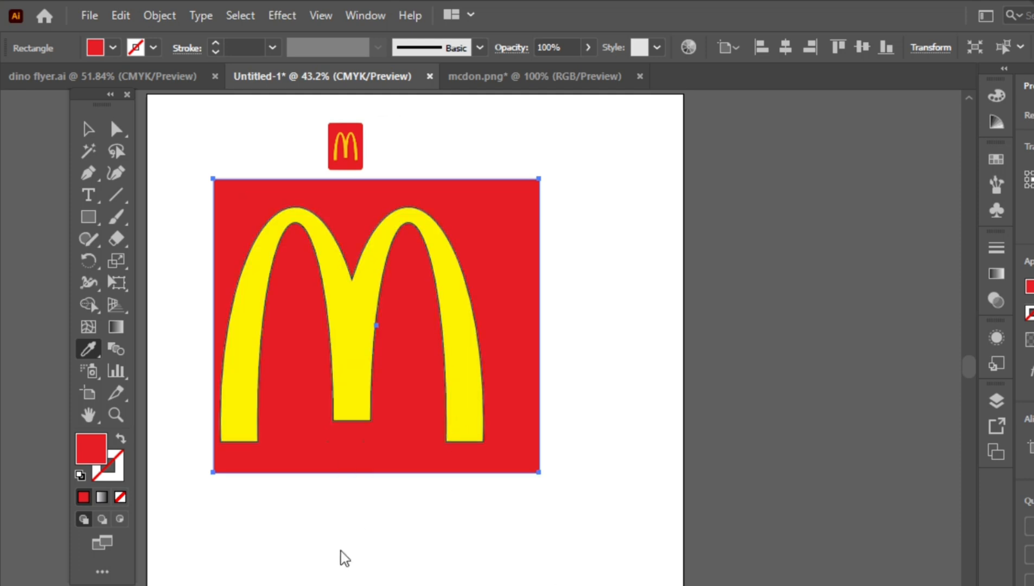
pyautogui.press('v')
pyautogui.click(363, 405)
pyautogui.click(781, 46)
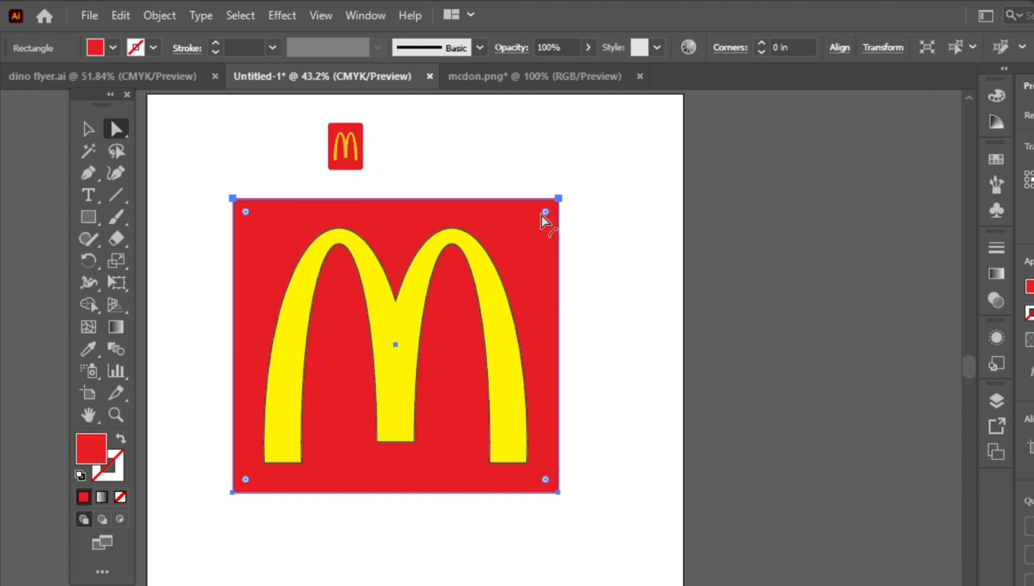
# Step: Round the corners of the red rectangle slightly
pyautogui.moveTo(544, 213); pyautogui.dragTo(544, 212)
pyautogui.hotkey('ctrl', 'z')
# Step: Scale the arches and red background down together to about two-thirds size and line them up below the reference logo
pyautogui.moveTo(224, 178); pyautogui.dragTo(559, 532)
pyautogui.press('v')
pyautogui.moveTo(559, 491); pyautogui.dragTo(510, 462)
pyautogui.moveTo(398, 345); pyautogui.dragTo(347, 339)
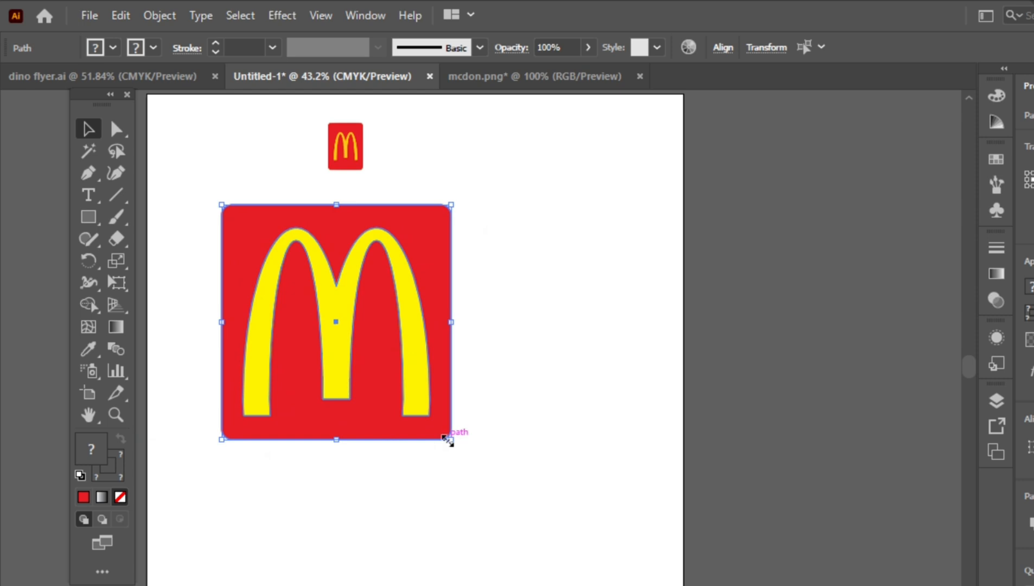
pyautogui.moveTo(450, 438); pyautogui.dragTo(441, 416)
pyautogui.click(468, 412)
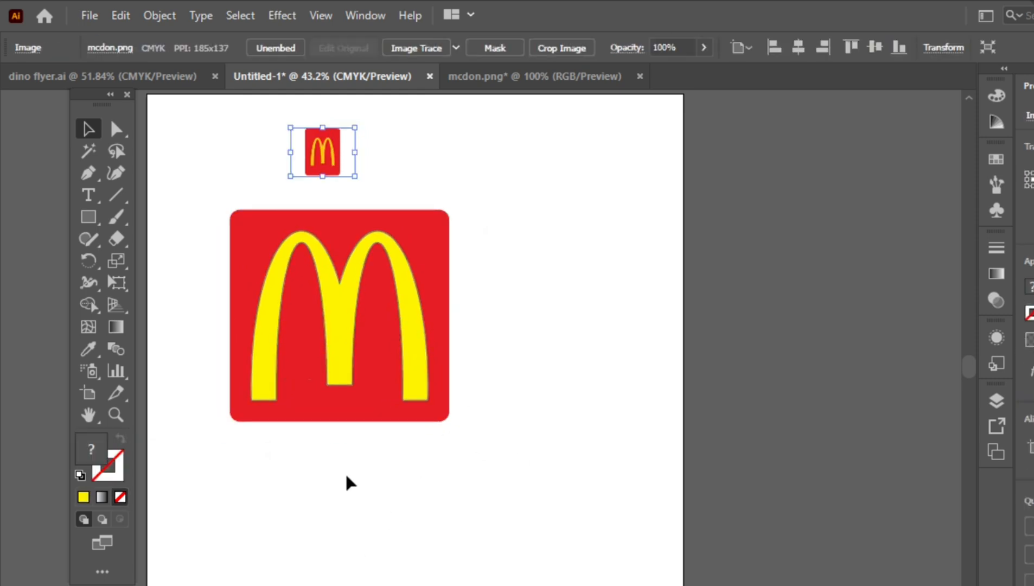
pyautogui.click(345, 472)
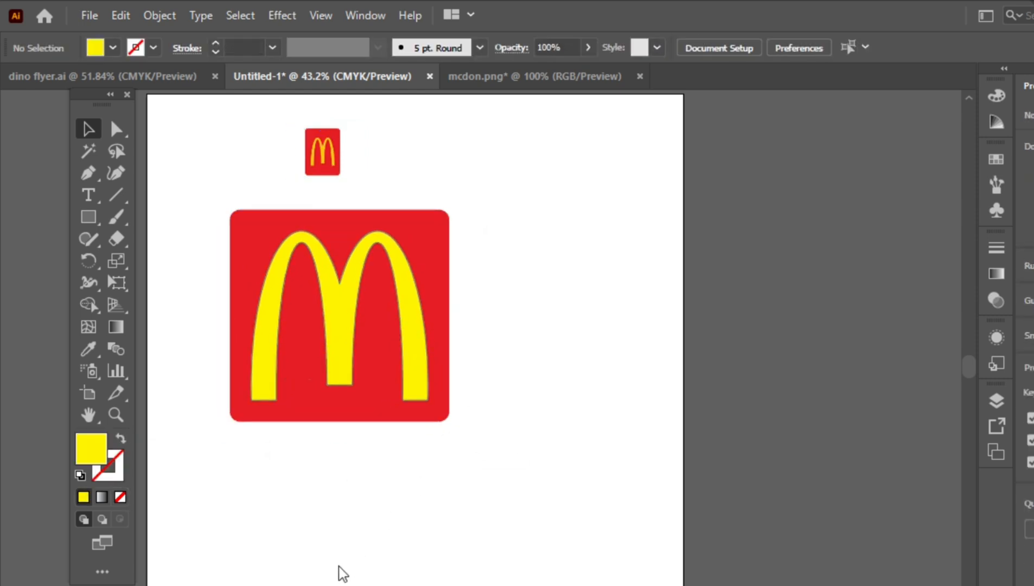